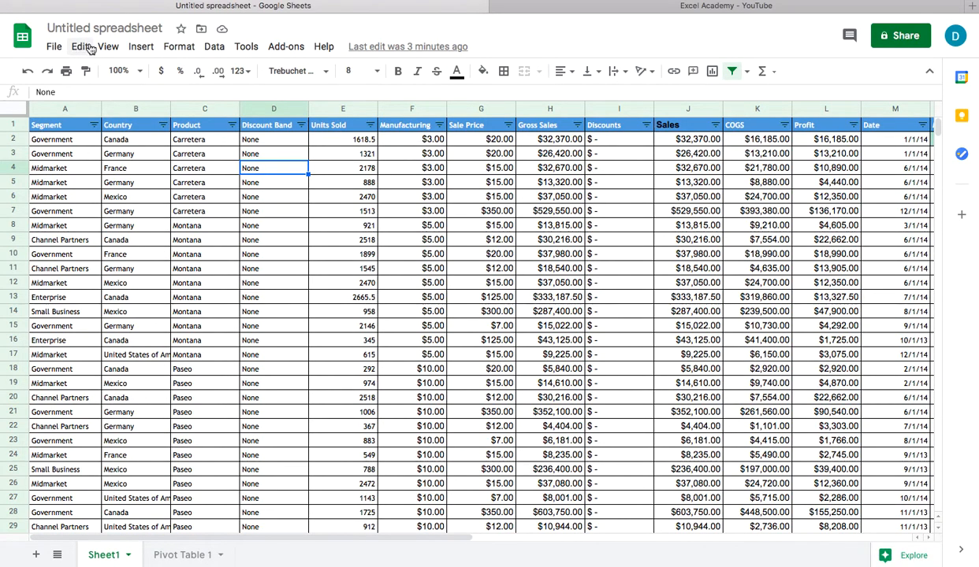
- Create a pivot table from the data range Sheet1!A1:P701 on a new sheet
click(220, 50)
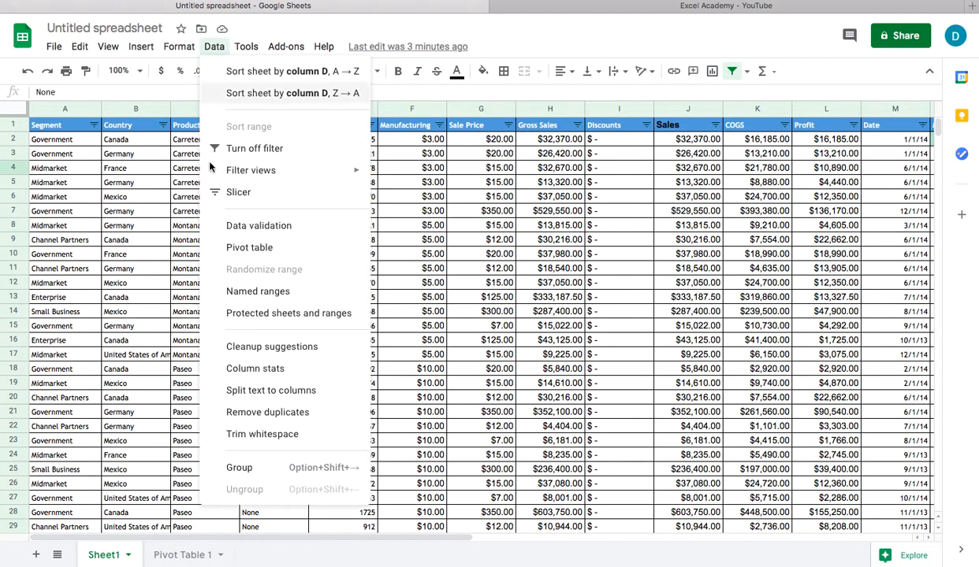
click(251, 248)
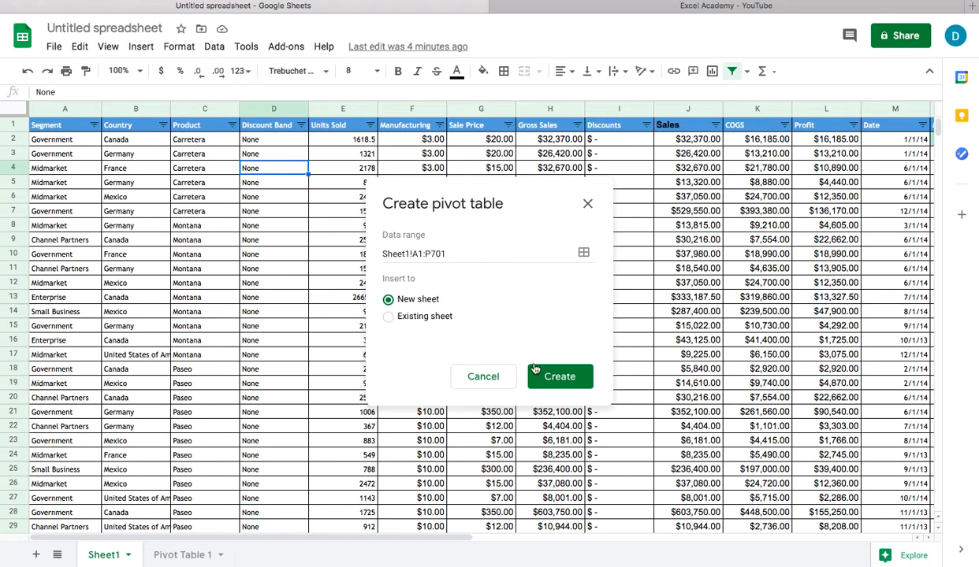
click(560, 378)
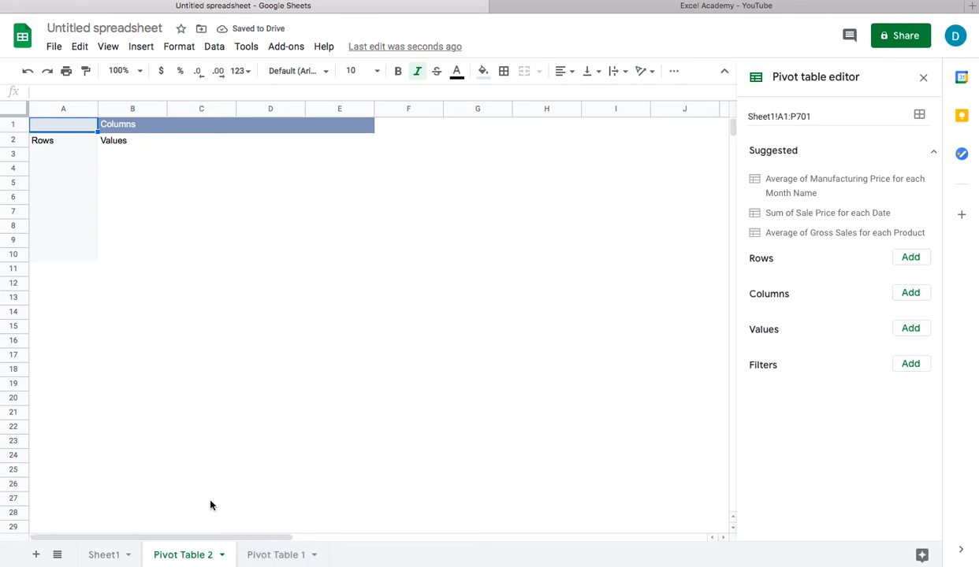
- Add Country as the pivot table's row field and widen column A to fit the longest country name
click(60, 145)
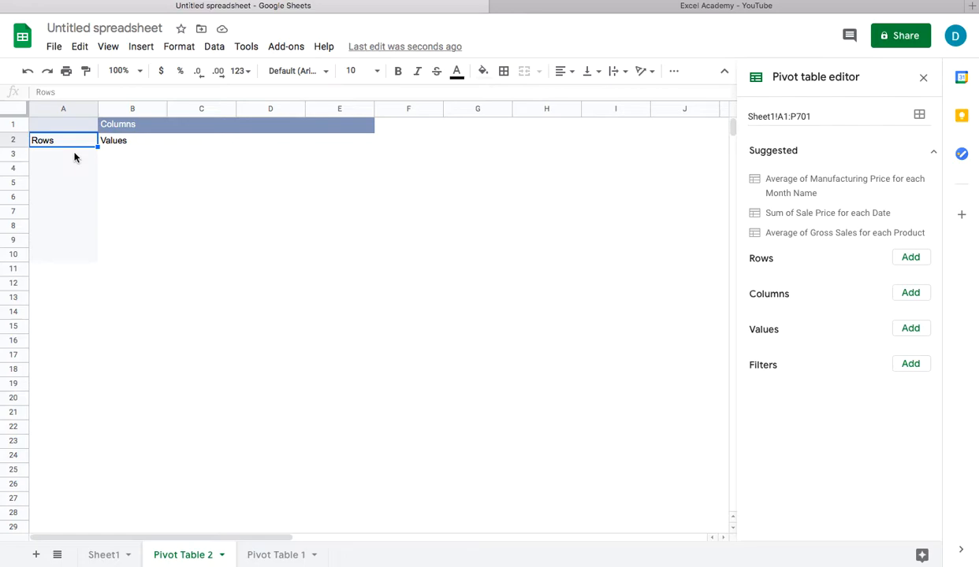
click(74, 157)
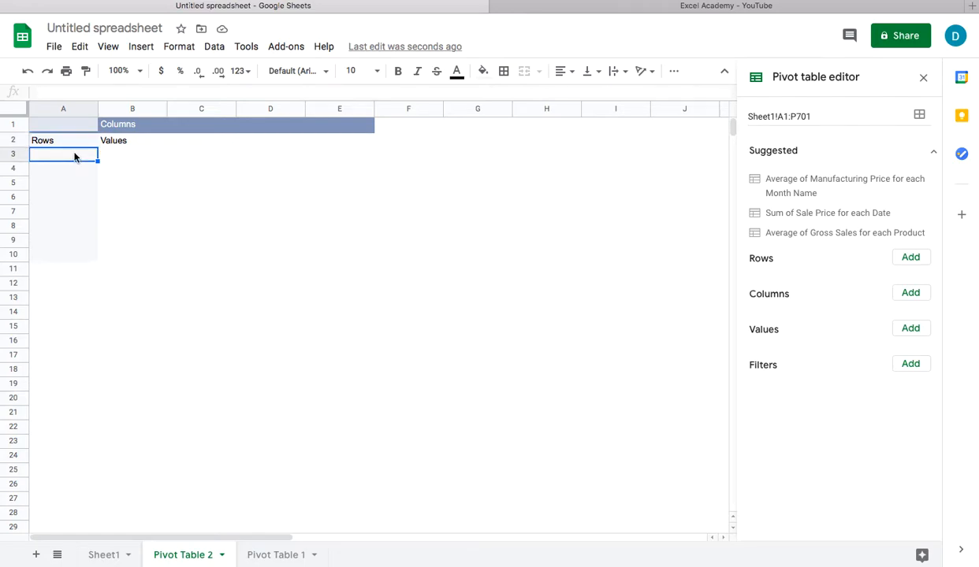
click(913, 257)
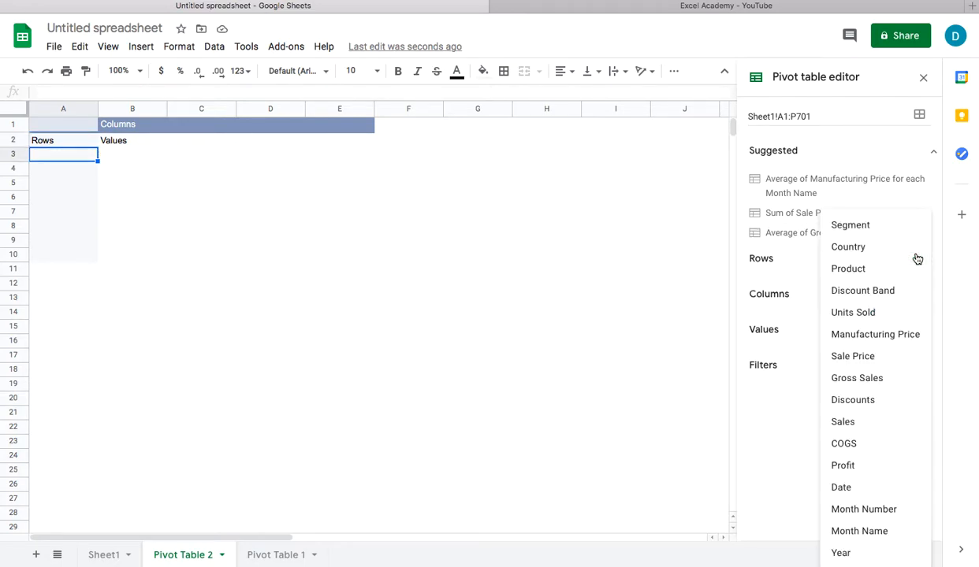
click(875, 248)
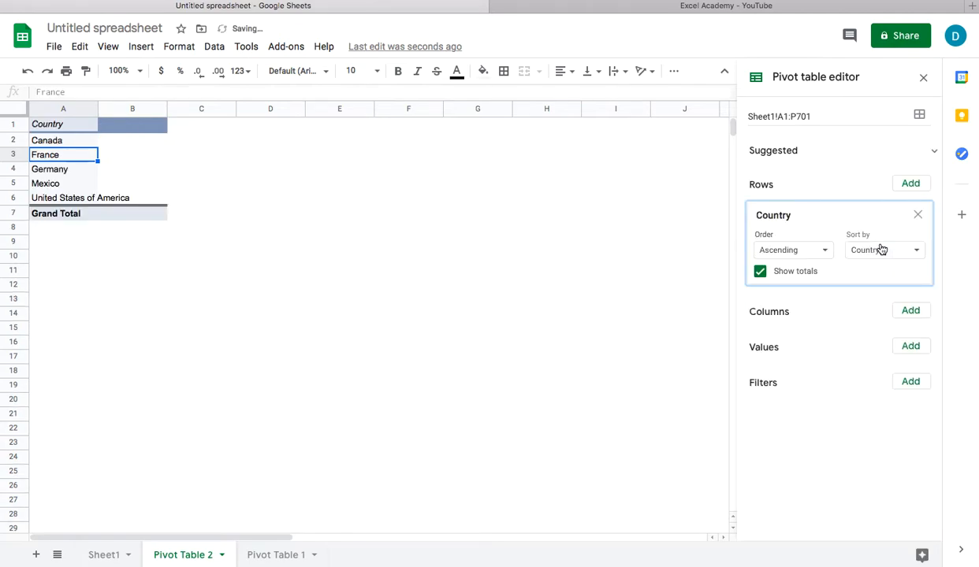
drag(97, 108, 140, 110)
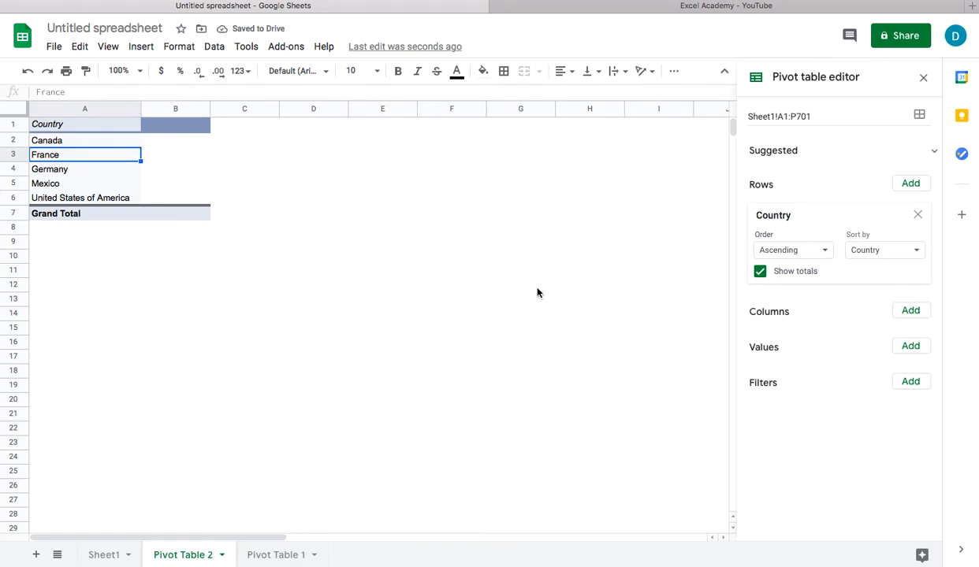
click(911, 312)
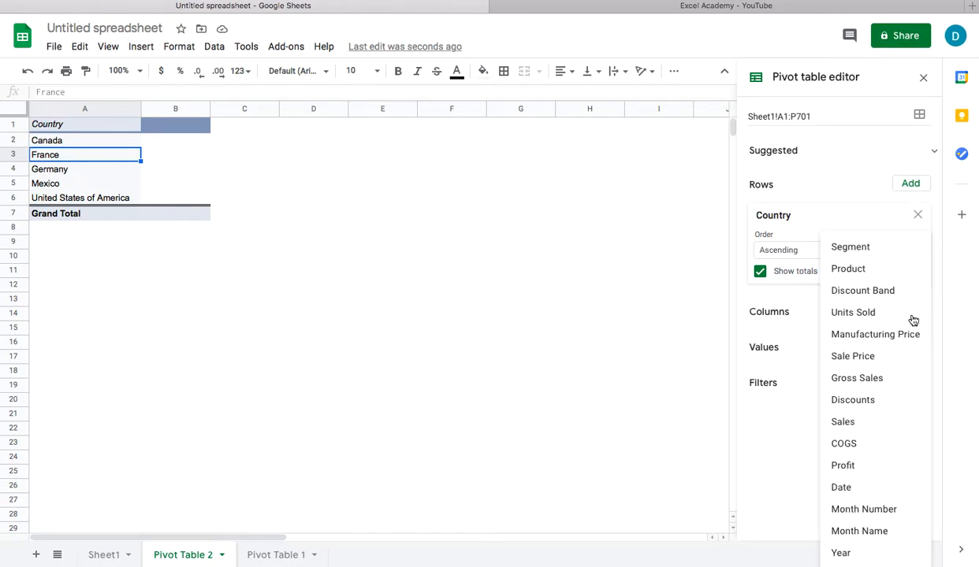
click(872, 313)
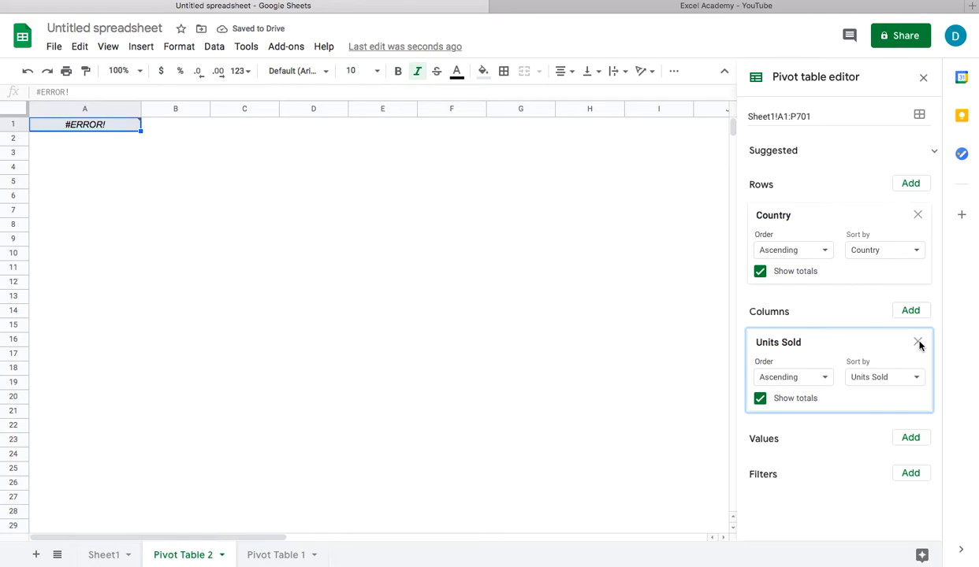
click(918, 344)
- Add Units Sold to the pivot table's values, summarized by SUM, and add Year as its column field
click(910, 348)
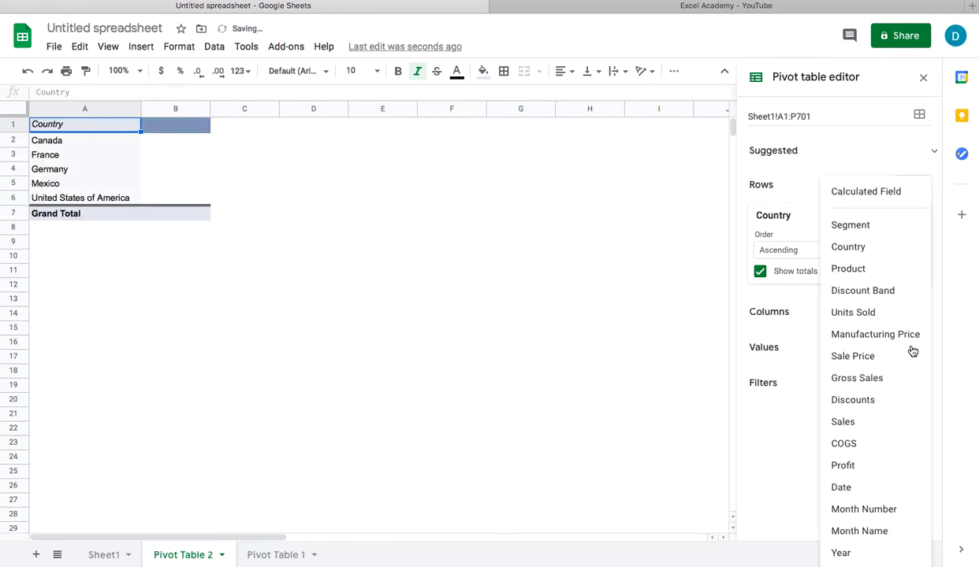
click(871, 312)
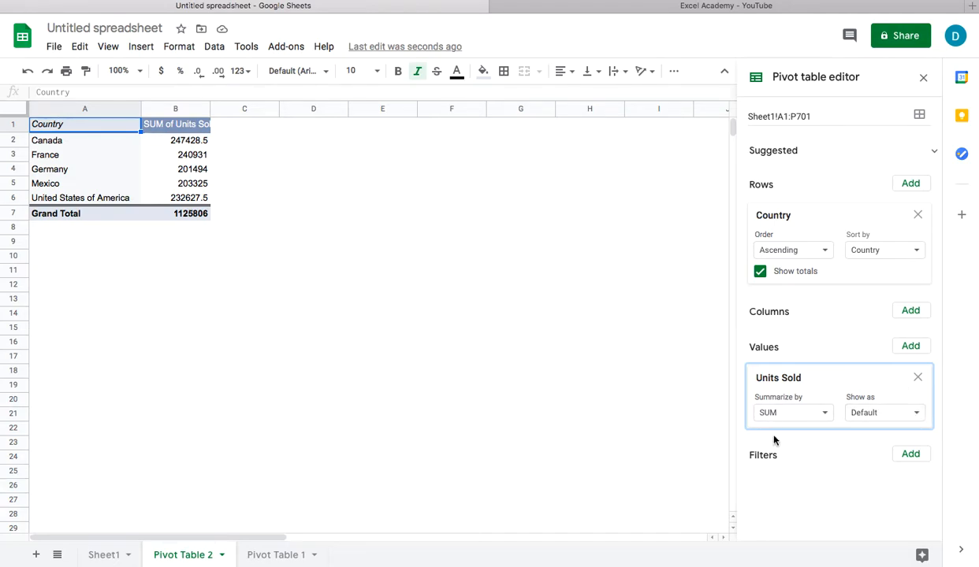
click(912, 312)
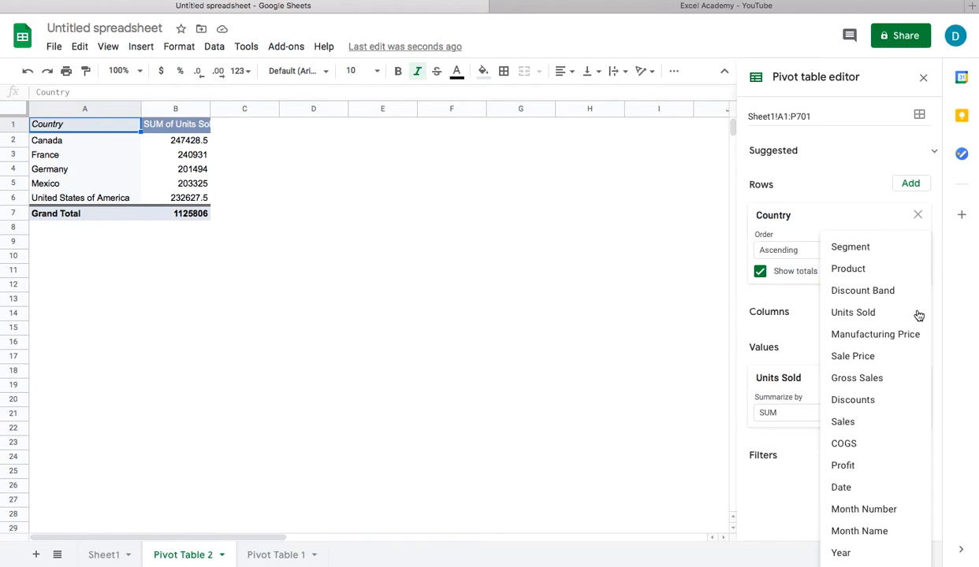
click(841, 553)
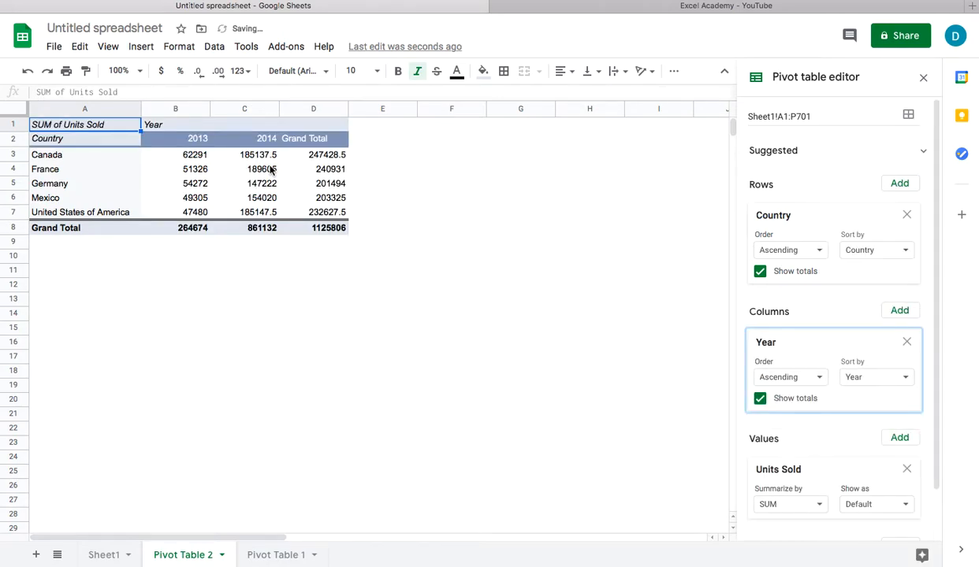
- Format the units sold figures in B3:D8, including the grand totals, to show no decimal places
click(185, 155)
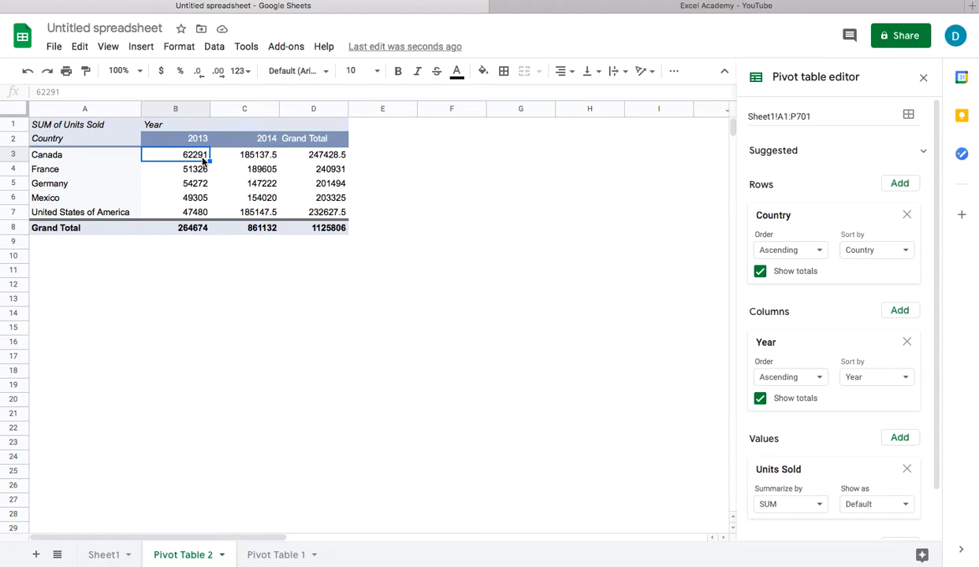
drag(195, 158, 339, 225)
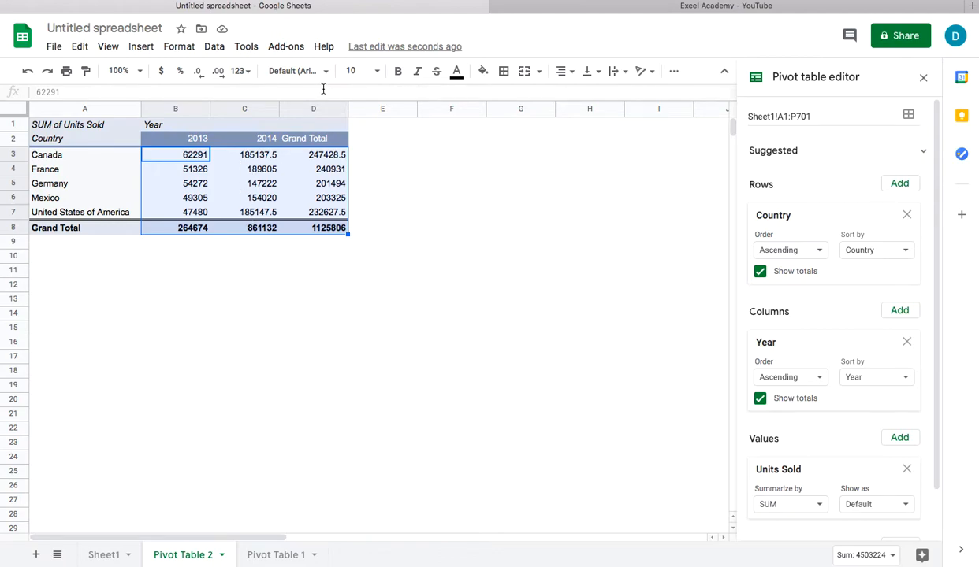
click(219, 77)
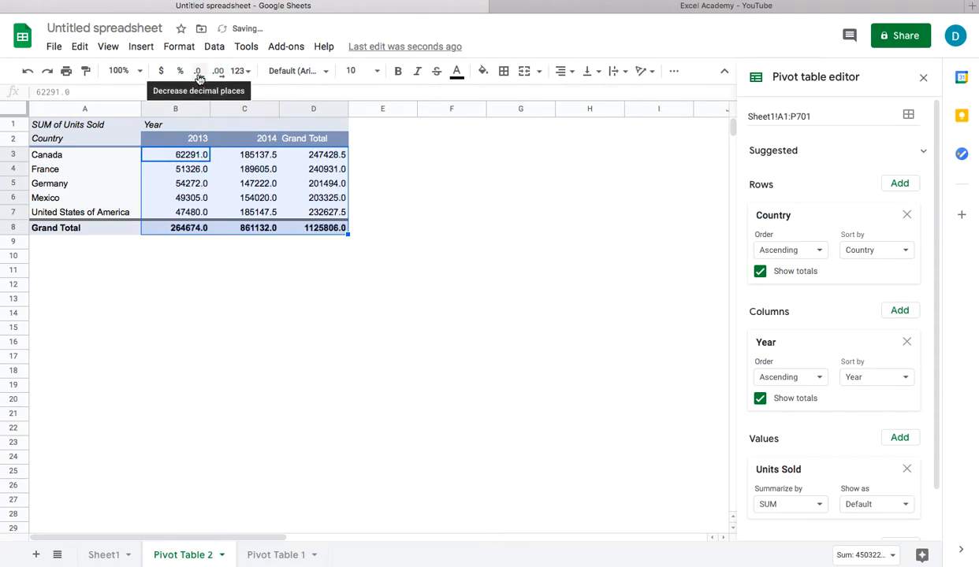
click(198, 78)
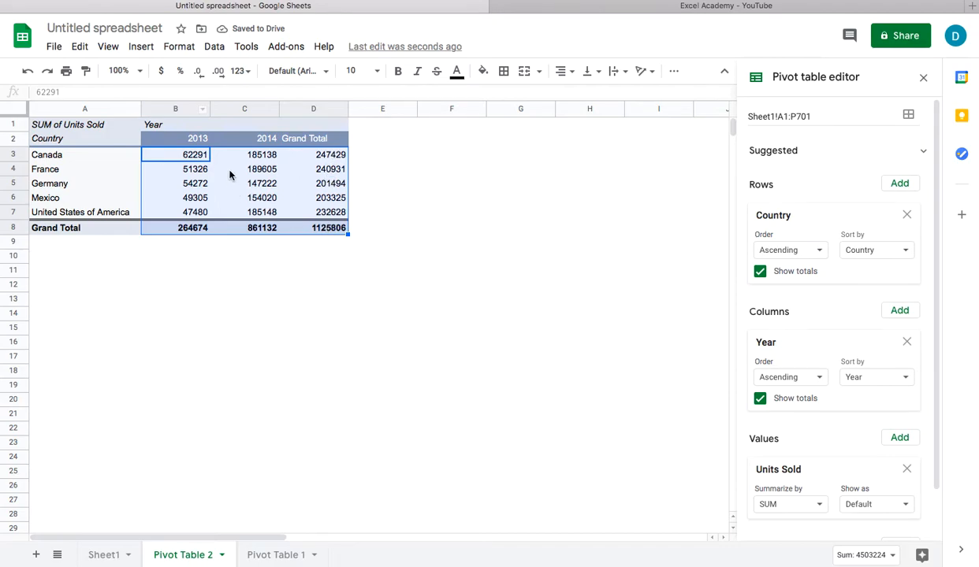
- Copy the whole pivot table and paste a duplicate below it starting at cell A11
click(102, 155)
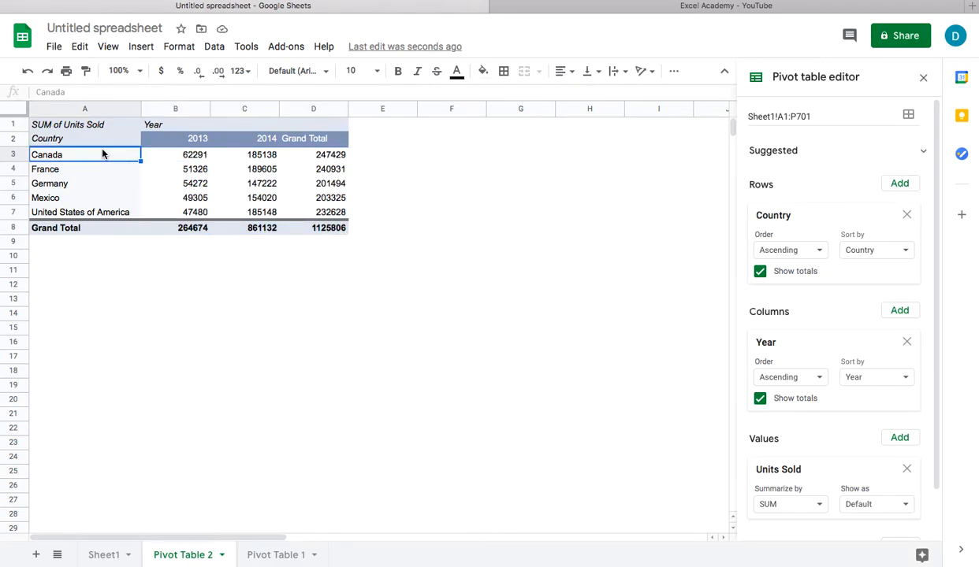
key(ctrl+a)
key(ctrl+c)
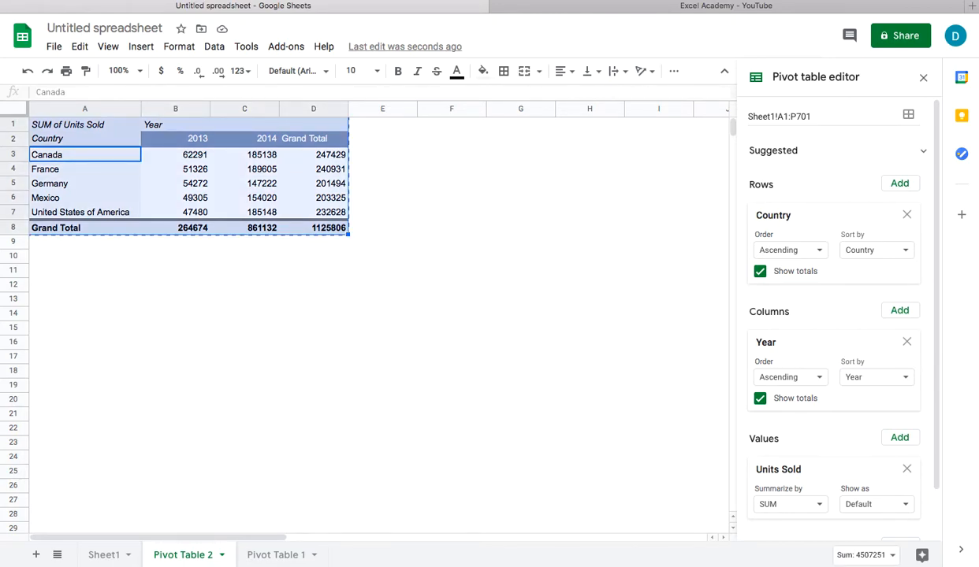
click(67, 256)
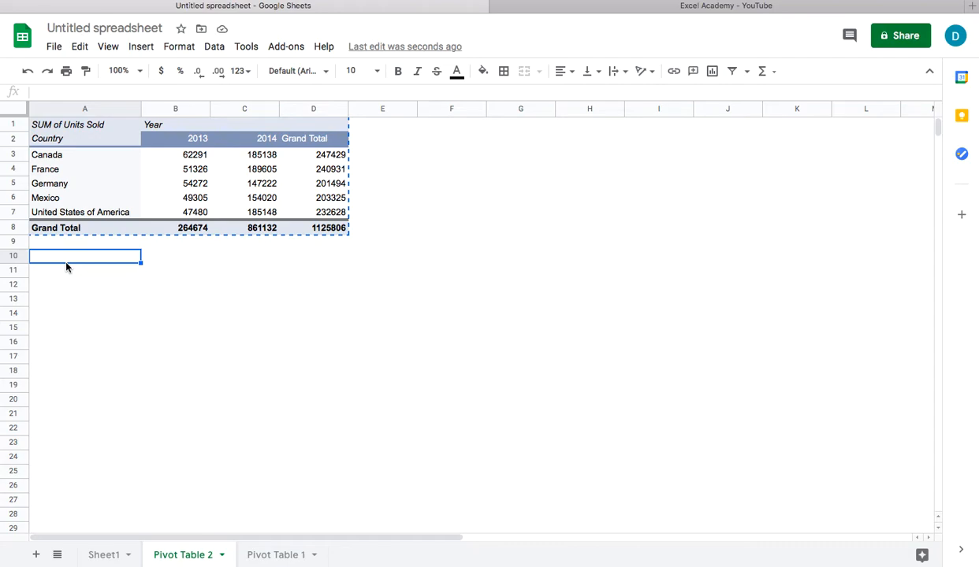
key(Down)
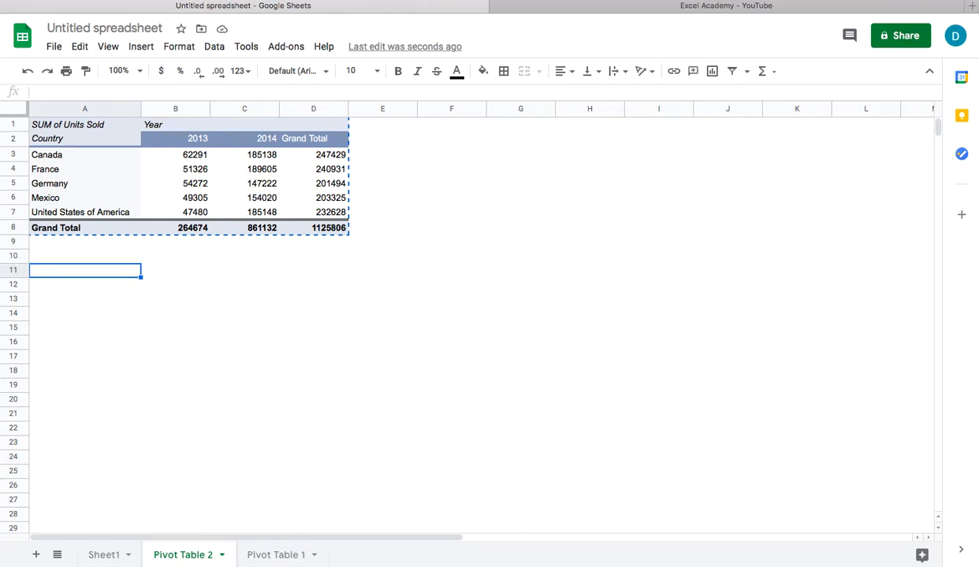
key(ctrl+v)
- Open the source records behind the France 2013 value in the duplicate pivot table, and return to the Pivot Table 2 sheet
click(168, 315)
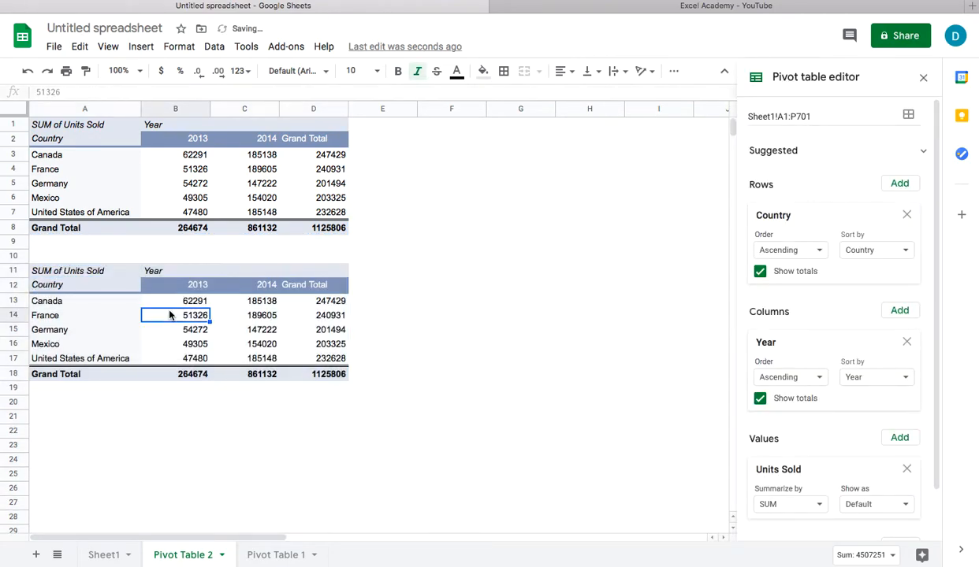
double_click(168, 315)
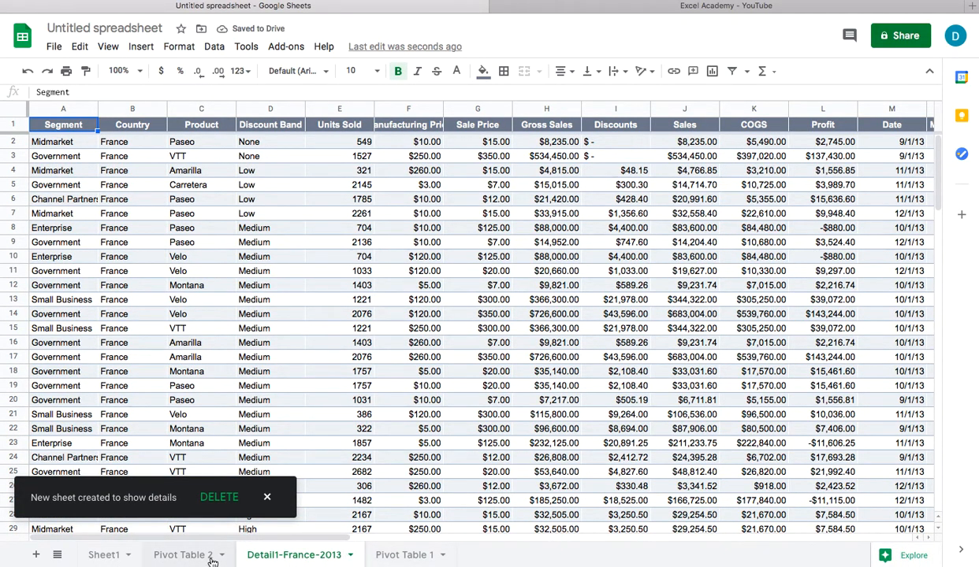
click(183, 554)
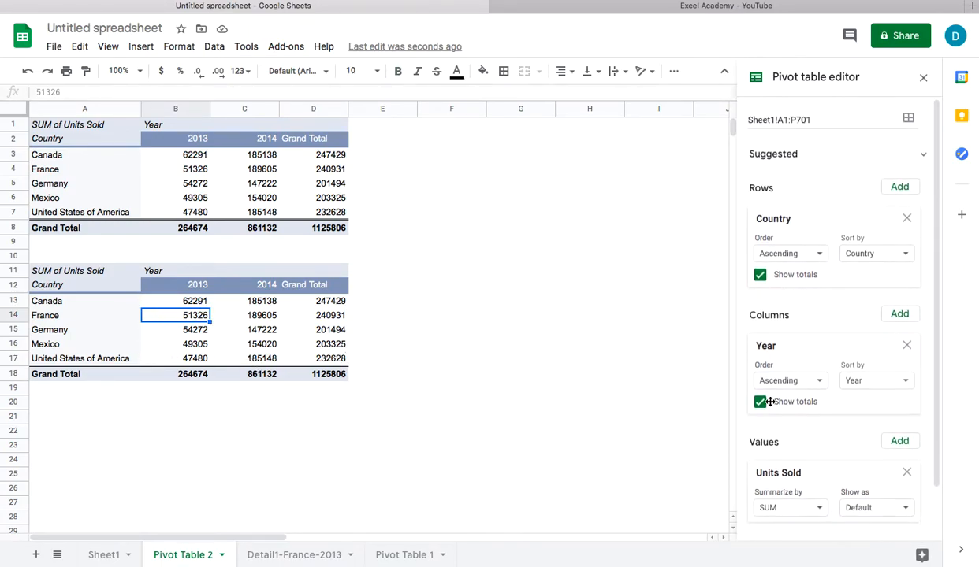
- Replace Units Sold with Sales in the values of the duplicate pivot table, summarized by SUM
scroll(804, 486, up, 1)
click(804, 486)
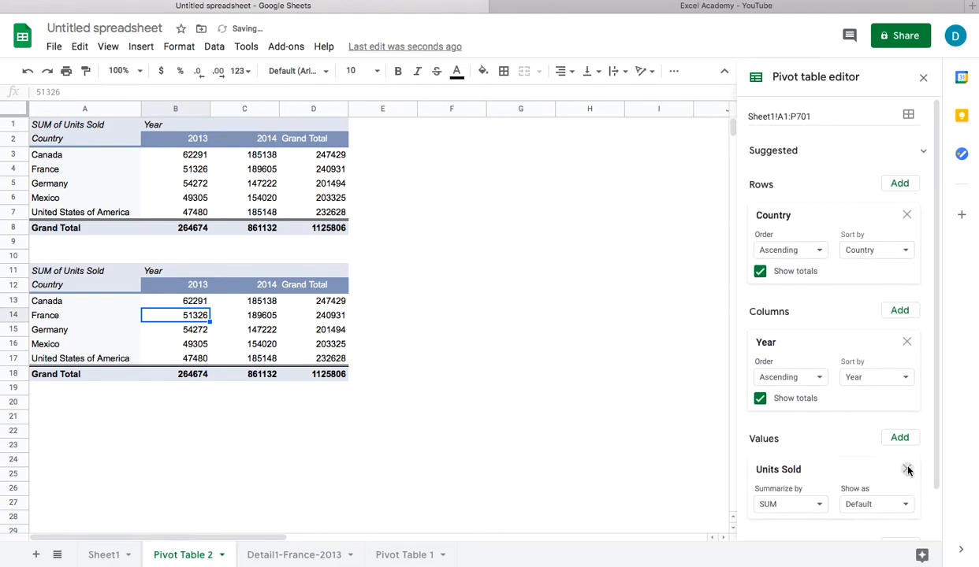
click(907, 471)
click(910, 439)
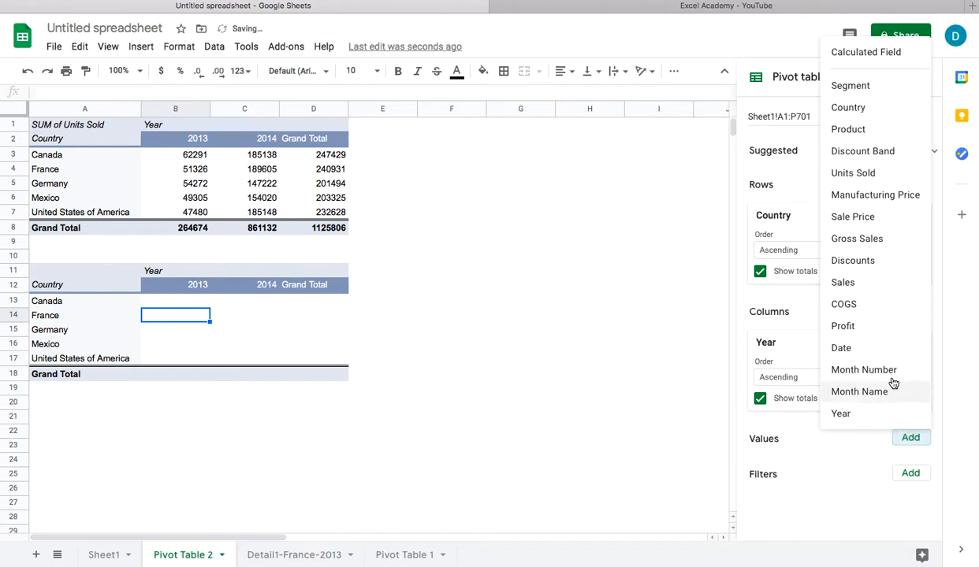
click(872, 289)
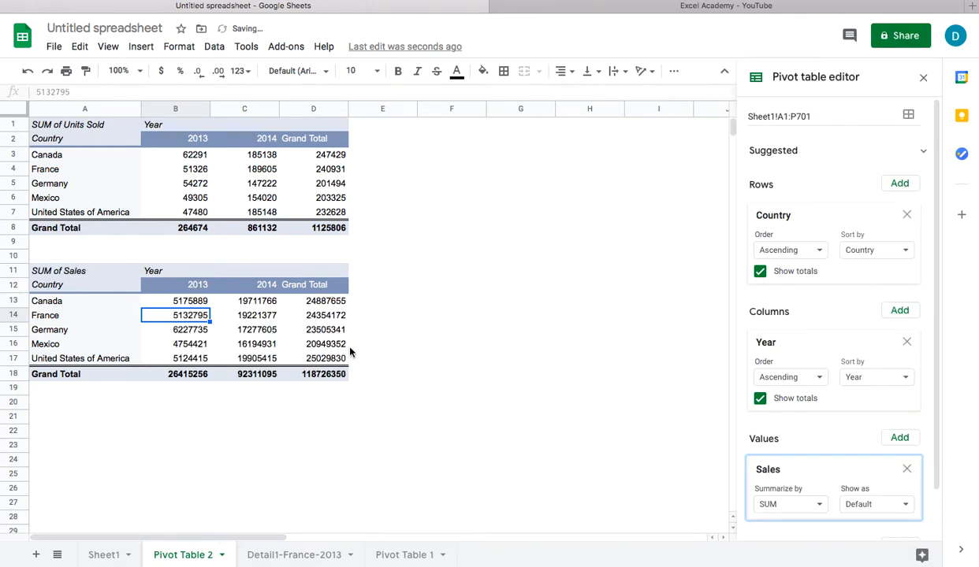
- Format the sales figures in B13:D18, including the grand totals, as Currency with two decimals
click(182, 304)
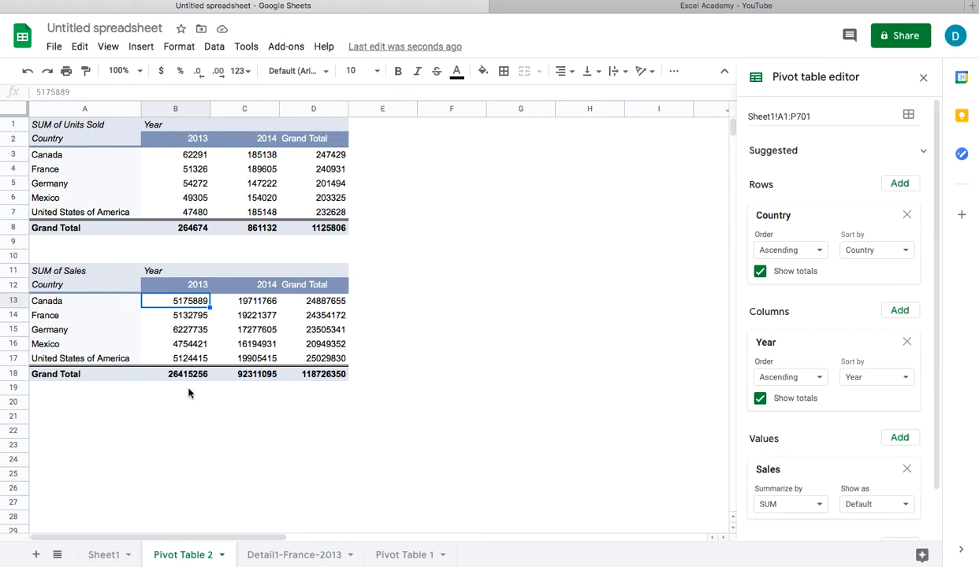
drag(202, 307, 334, 377)
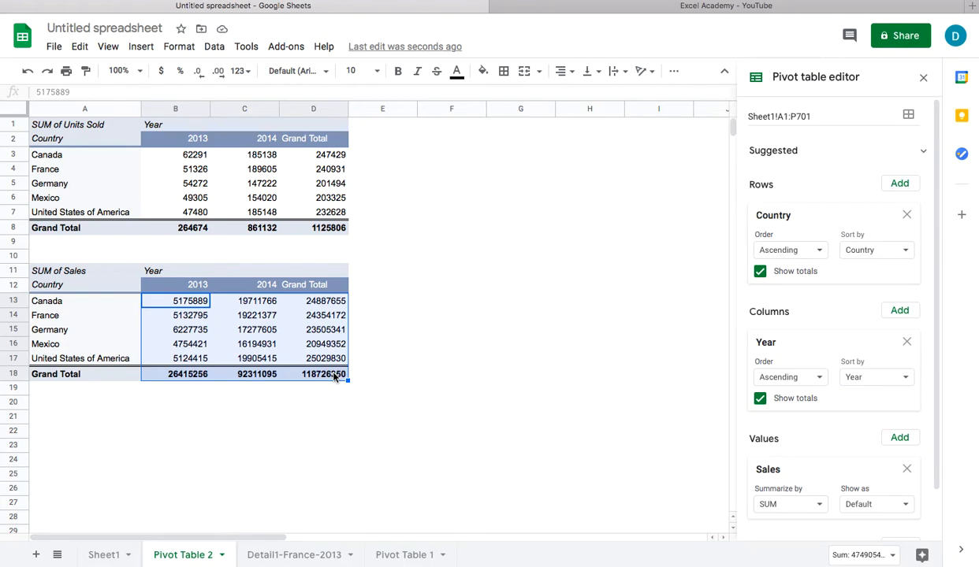
click(249, 72)
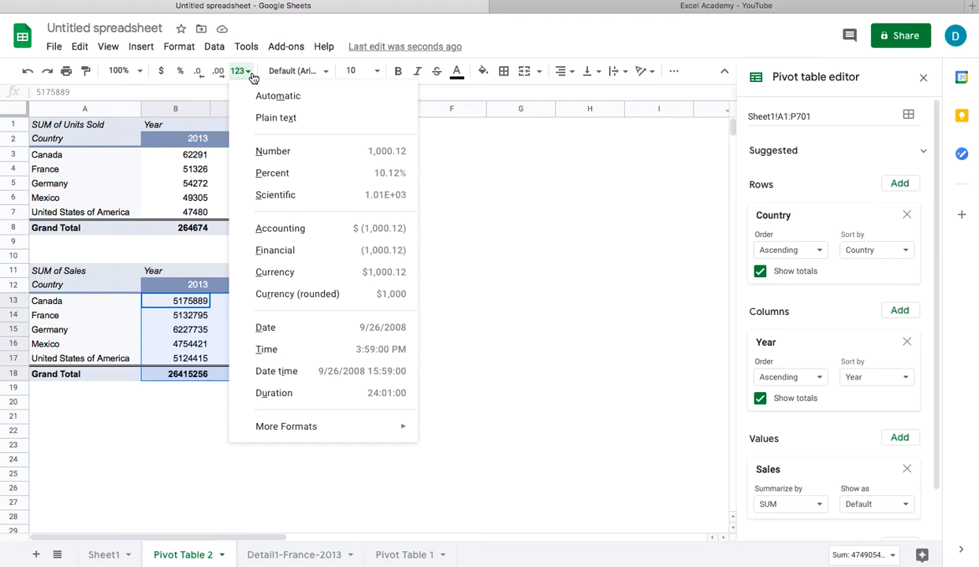
click(325, 273)
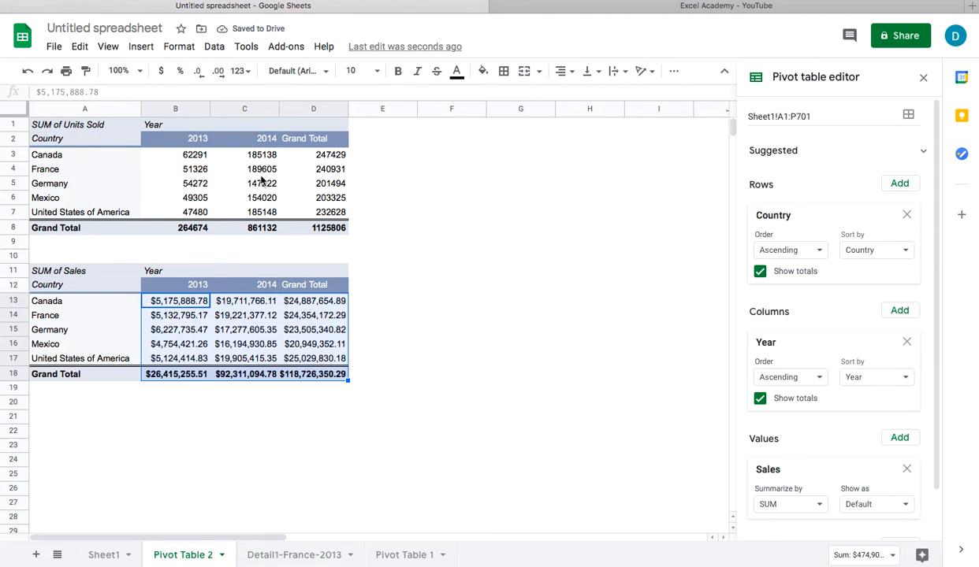
- Adjust the widths of columns B, C and D to fit the currency values
drag(209, 109, 209, 110)
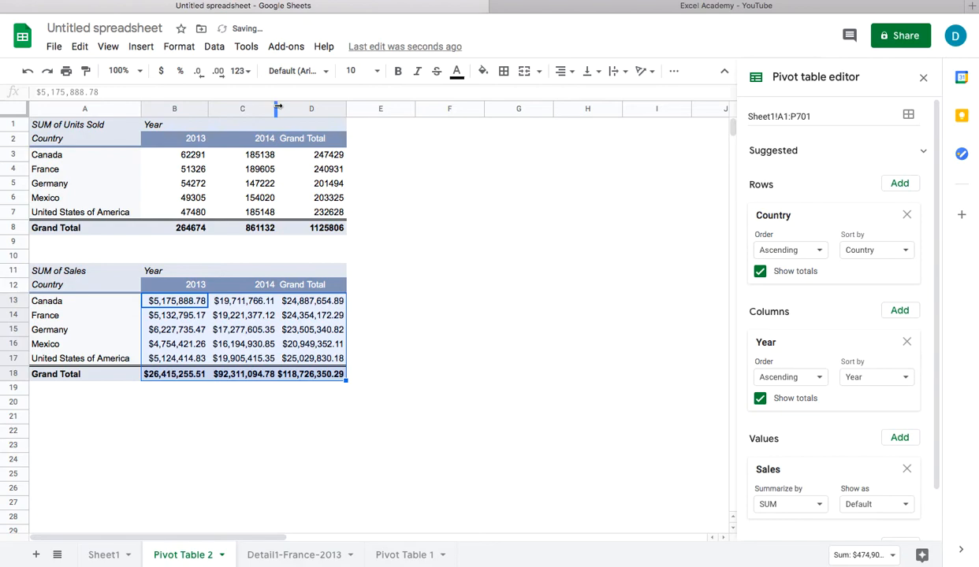
drag(277, 106, 274, 107)
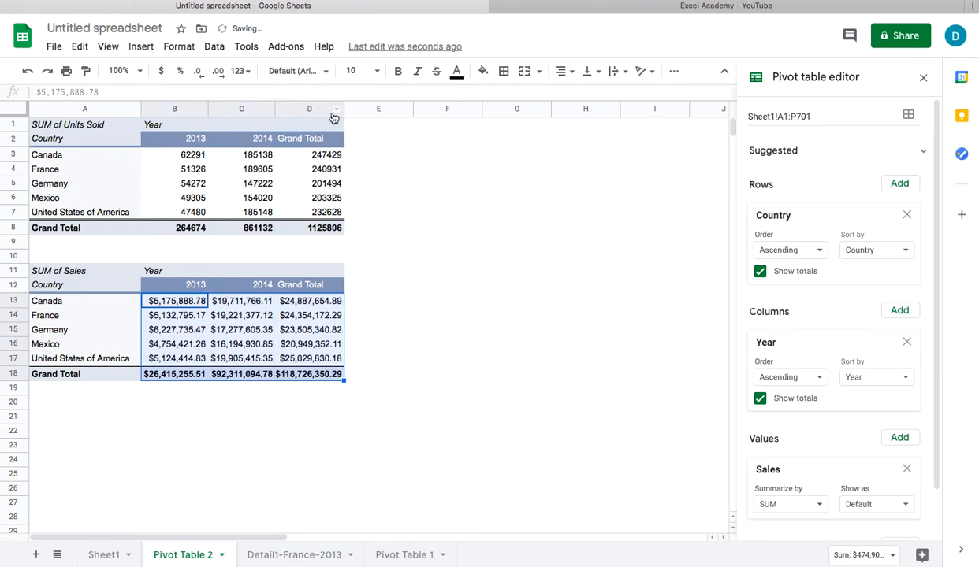
drag(344, 110, 347, 110)
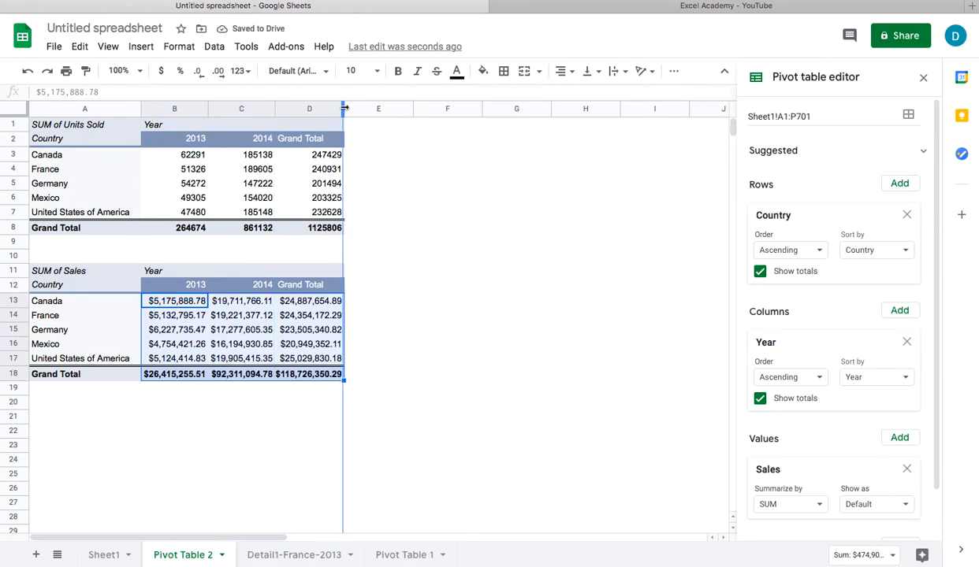
click(288, 372)
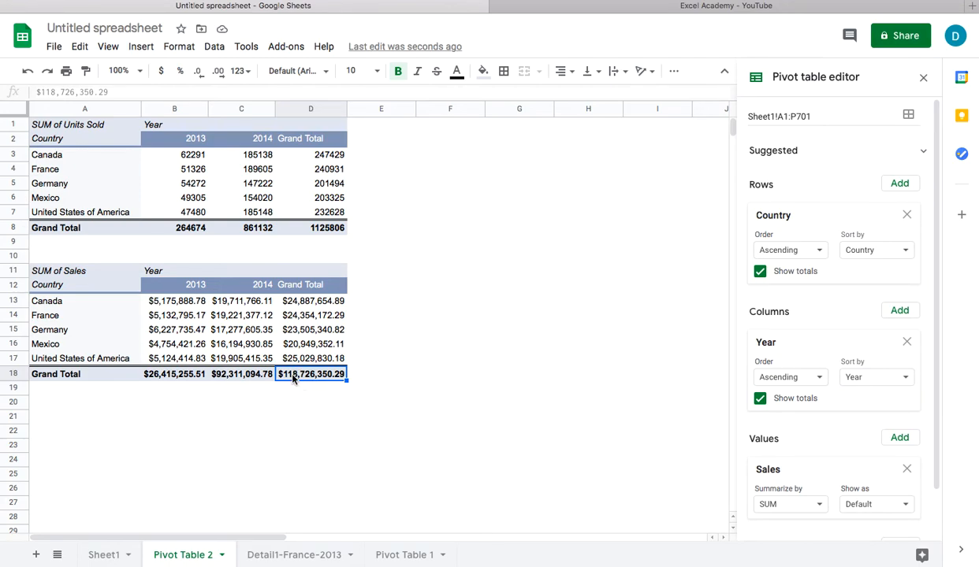
click(284, 305)
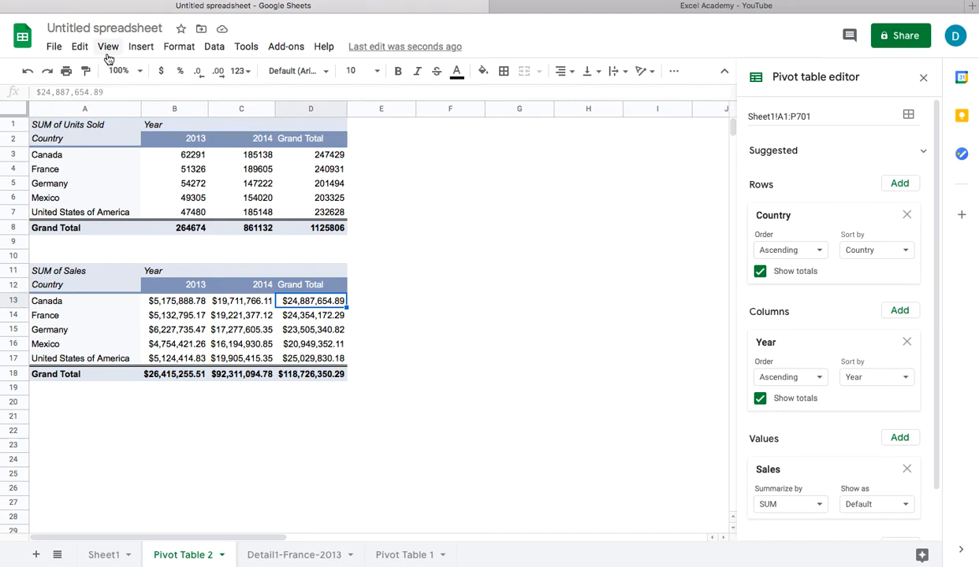
- Rename the untitled spreadsheet as "Pivot Table Tutorial"
click(118, 29)
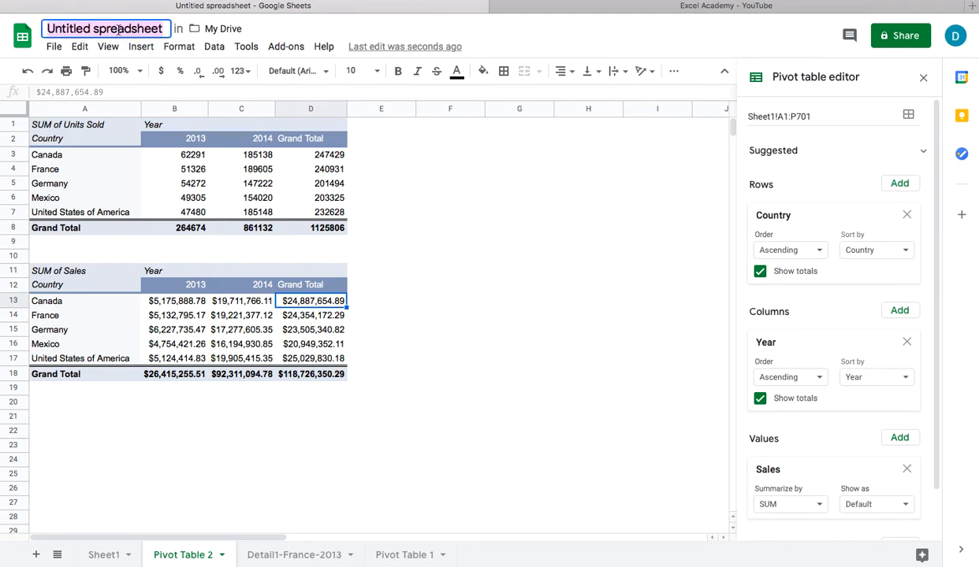
text(Piv)
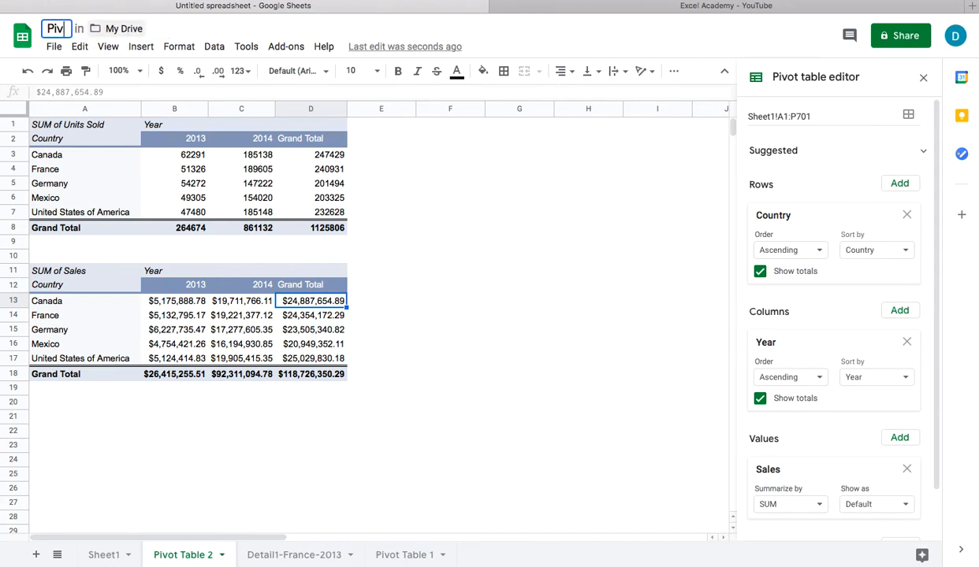
text(ot Tabl)
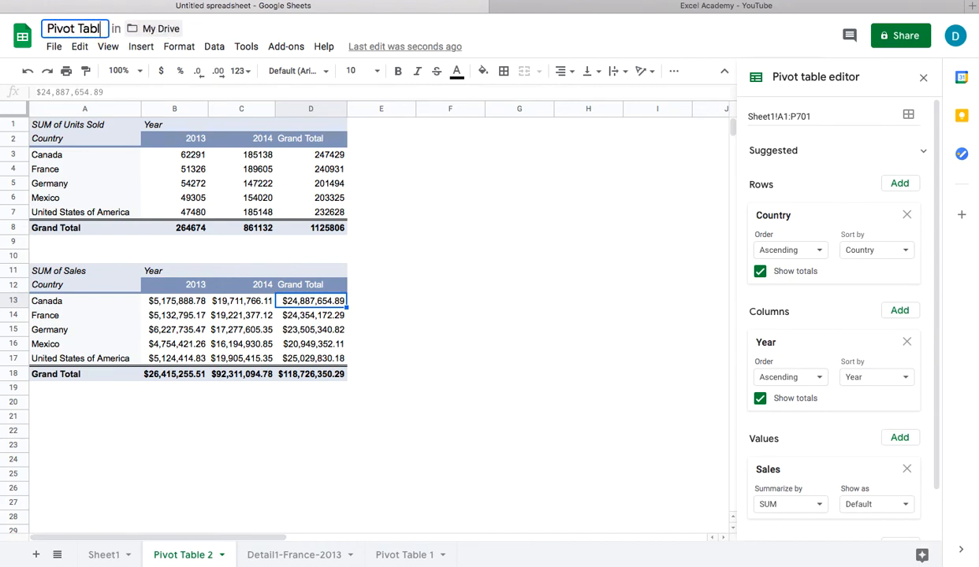
text(e Tutorial)
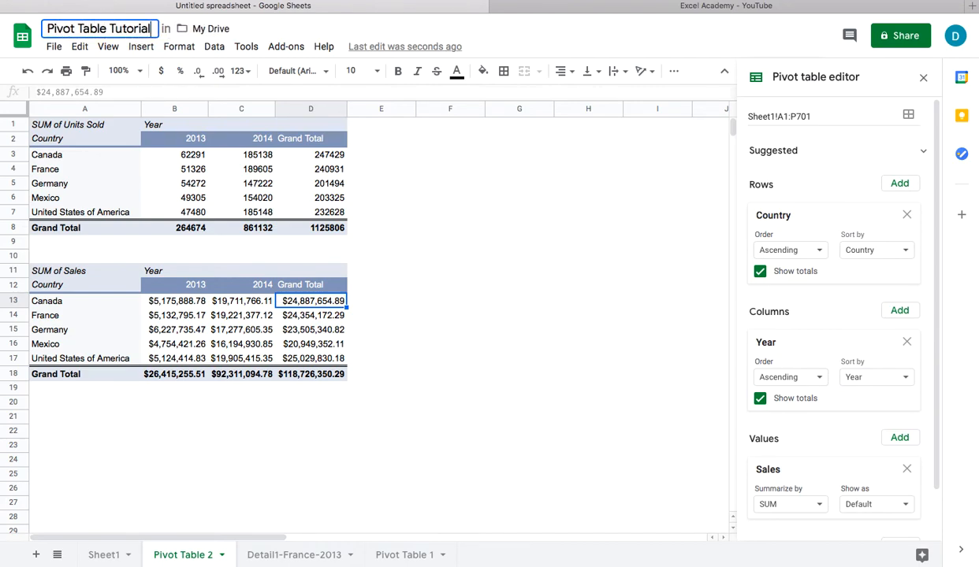
click(238, 181)
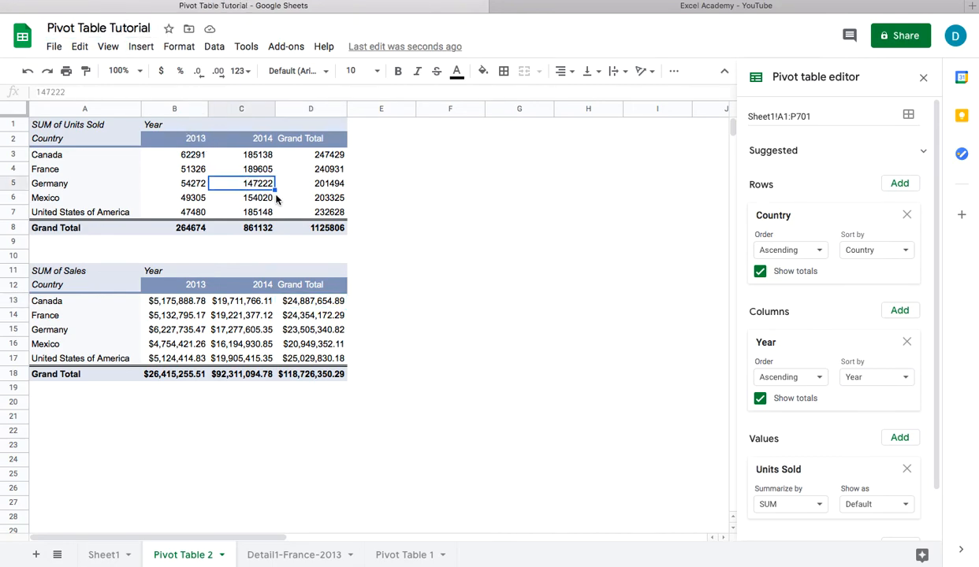
click(280, 289)
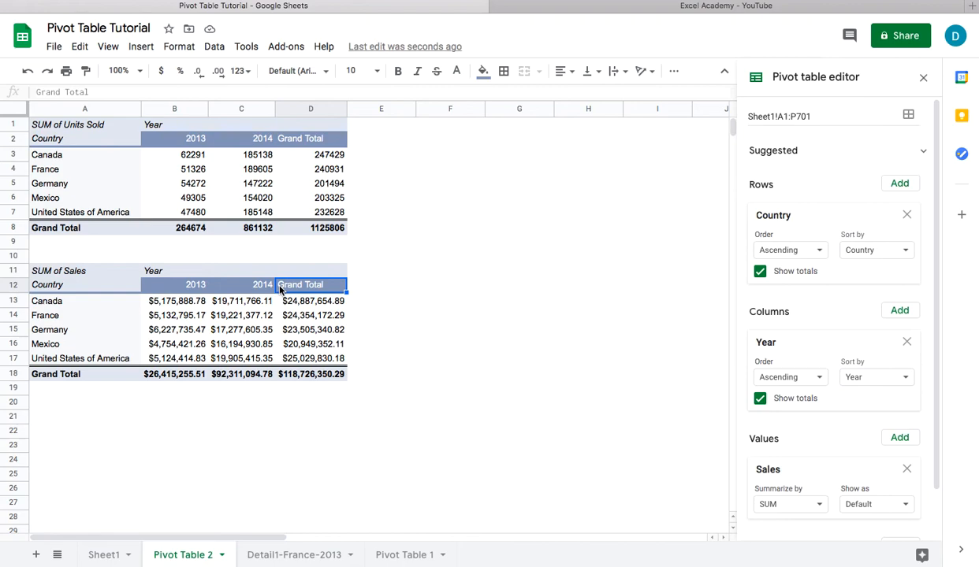